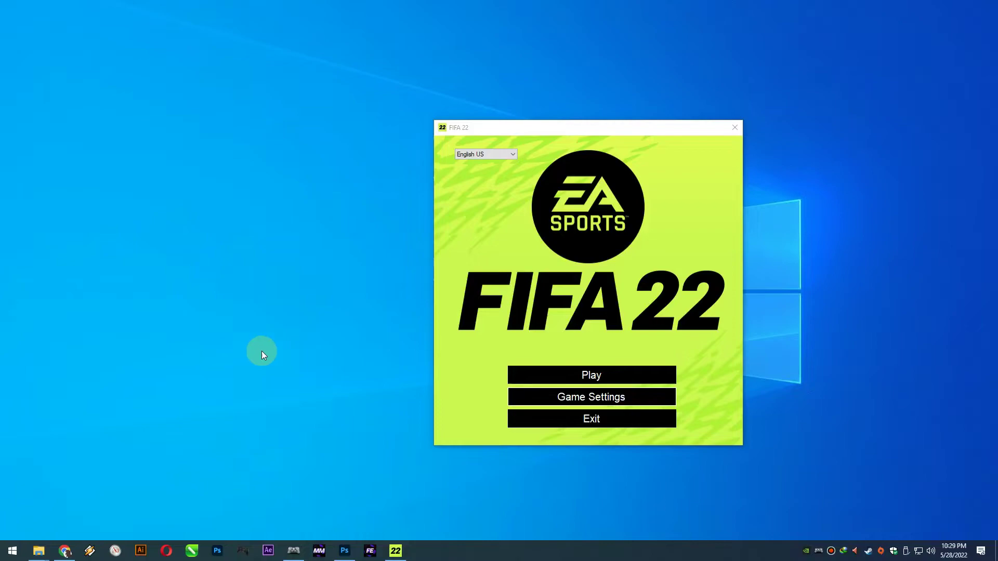
# - Launch FIFA Editor Tool.exe from the FIFA+Editor+Tool-1.1.0 folder in File Explorer
pyautogui.click(572, 378)
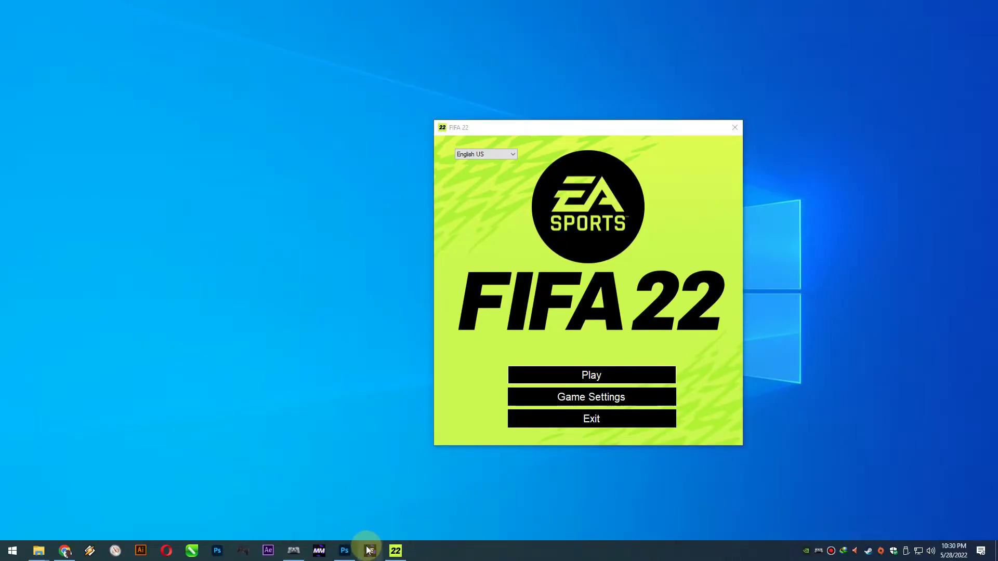
pyautogui.click(42, 551)
pyautogui.click(145, 507)
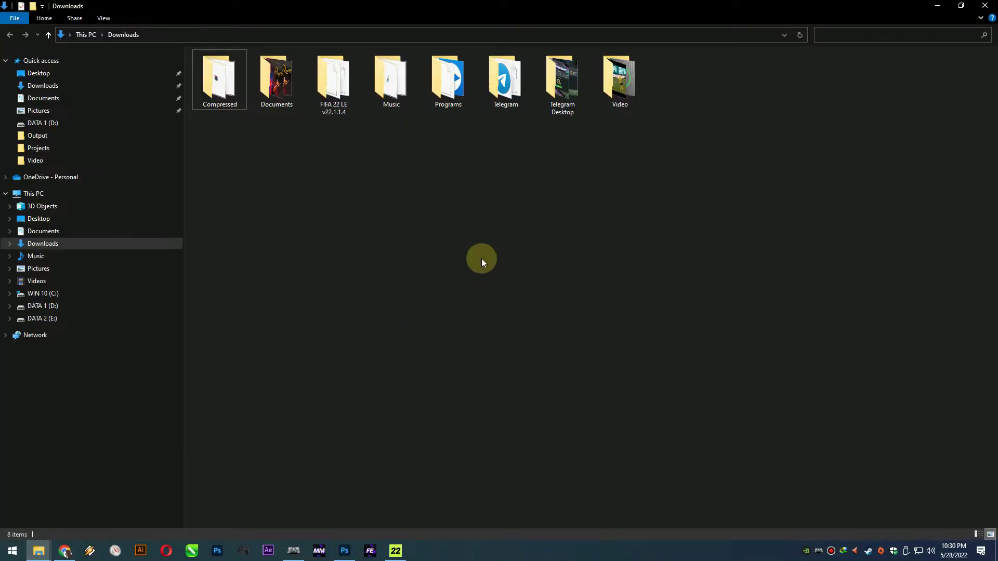
pyautogui.moveTo(44, 555)
pyautogui.click(44, 496)
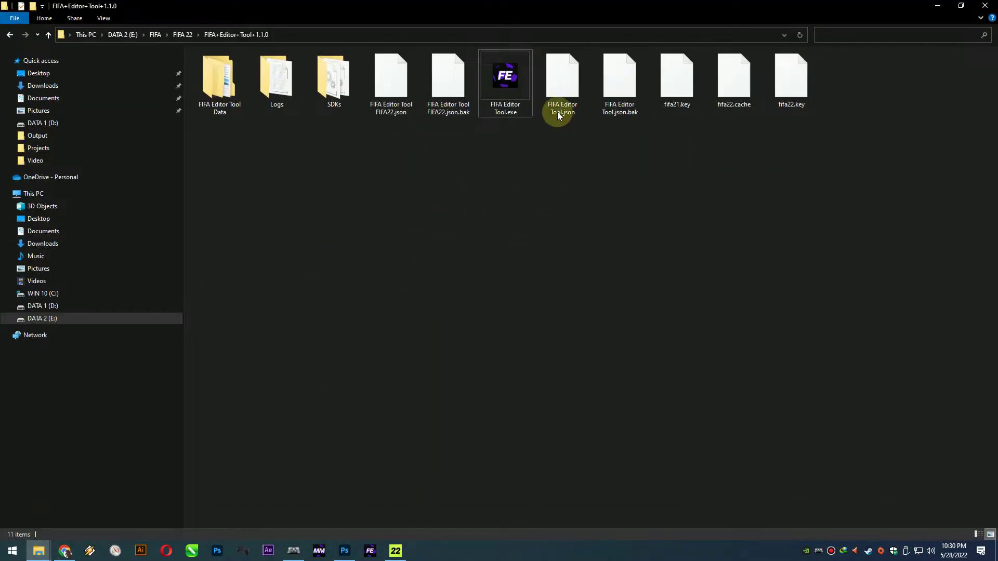
pyautogui.click(507, 91)
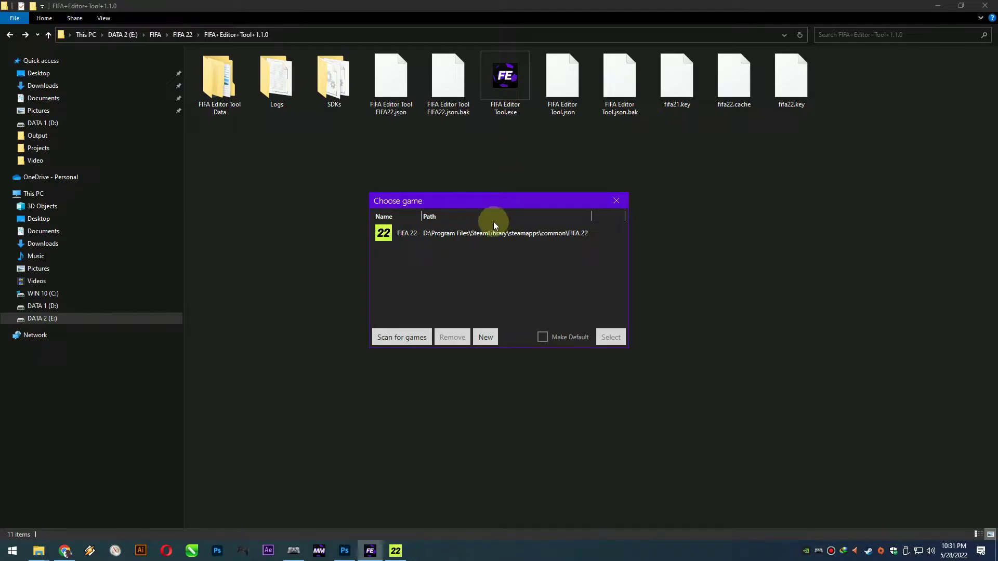
# - Choose FIFA 22 as the game, tick Make Default, and load it into the editor
pyautogui.click(476, 236)
pyautogui.click(624, 337)
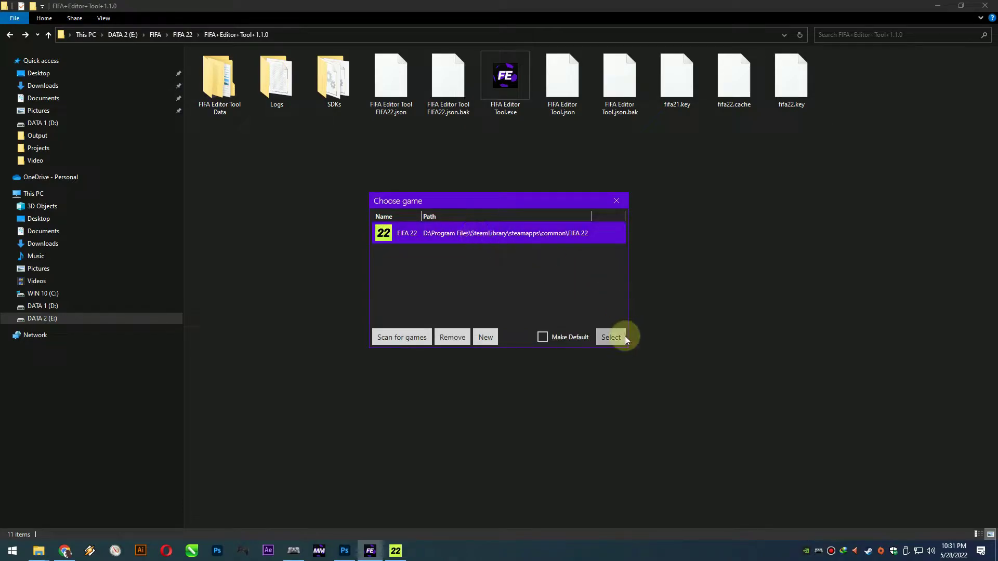
pyautogui.click(560, 338)
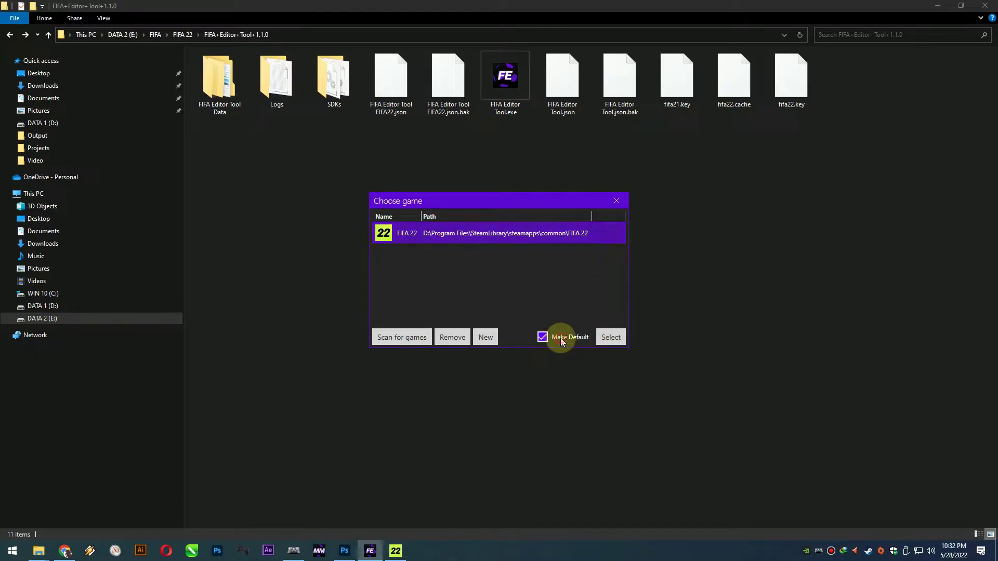
pyautogui.click(608, 337)
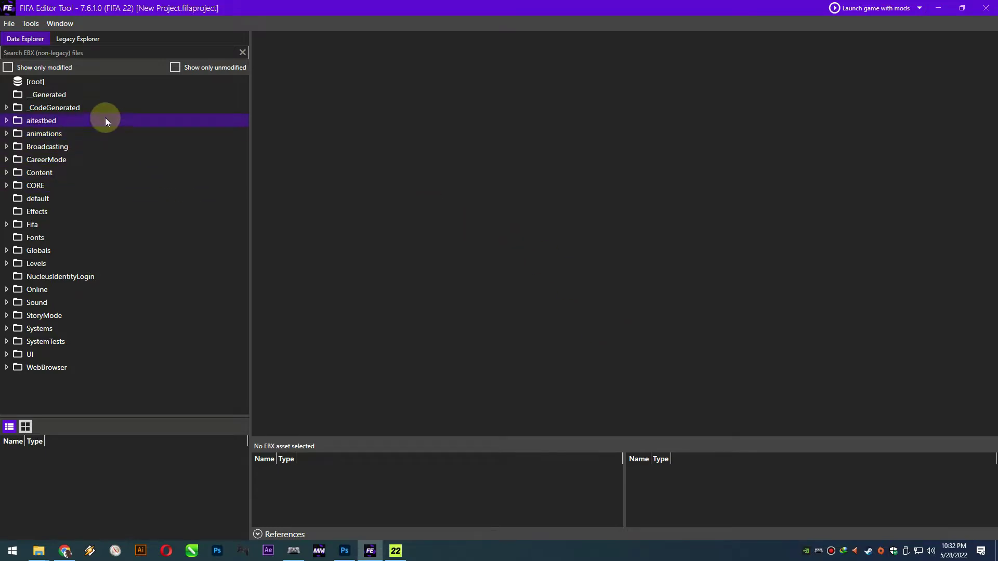
# - Open the SplashScreen texture from Fifa > FESplash, then return to the browser
pyautogui.click(5, 226)
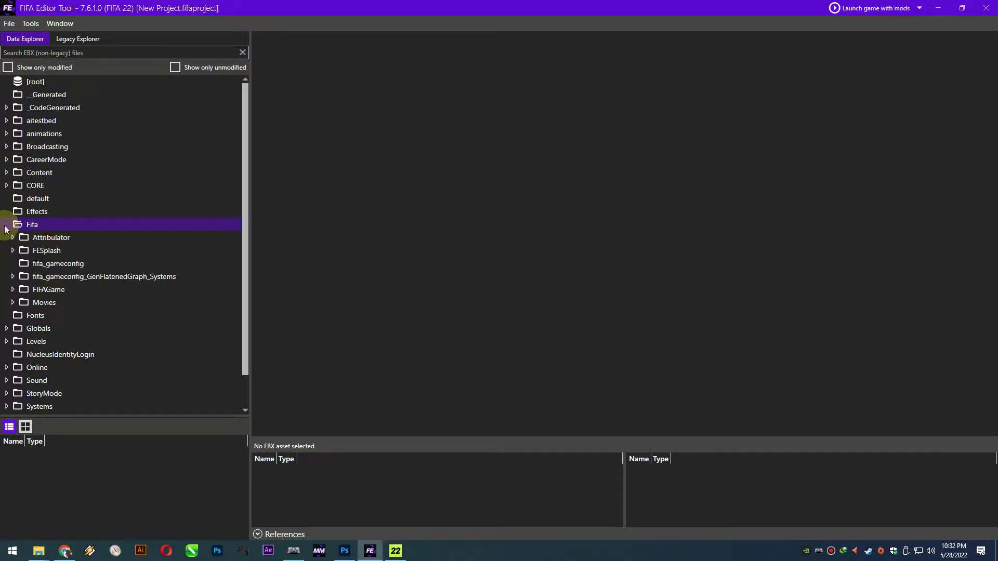
pyautogui.click(13, 251)
pyautogui.click(58, 264)
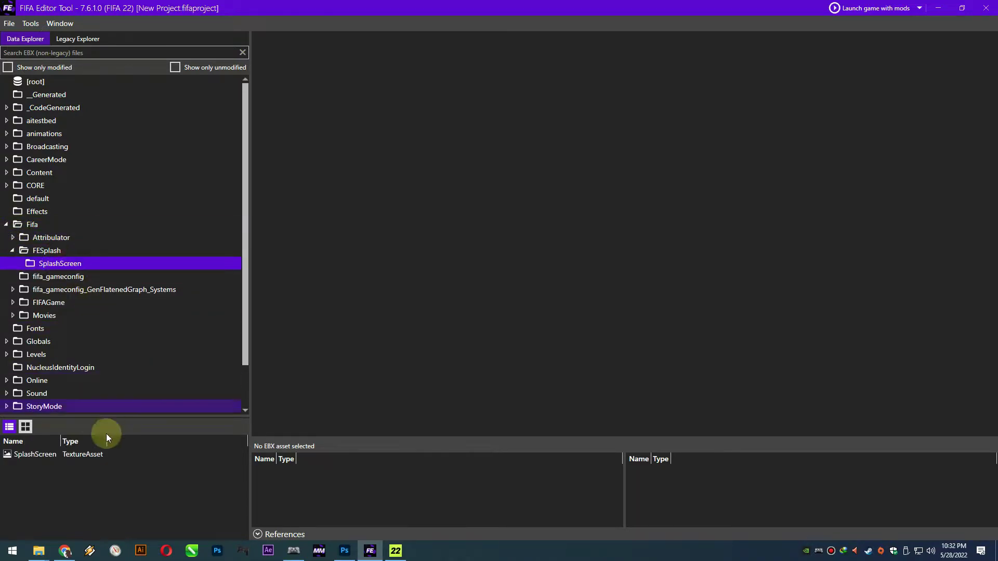
pyautogui.doubleClick(64, 454)
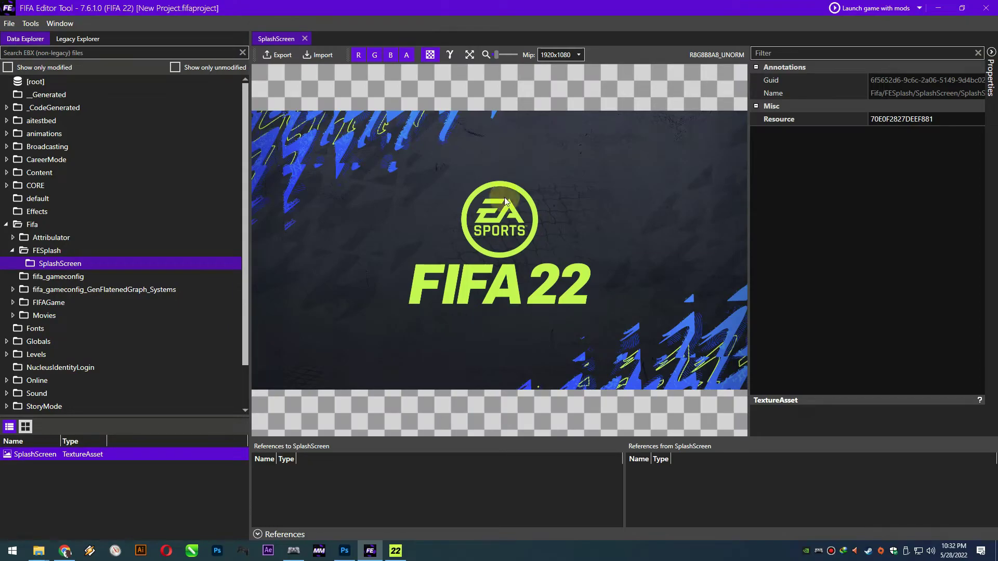
pyautogui.click(64, 551)
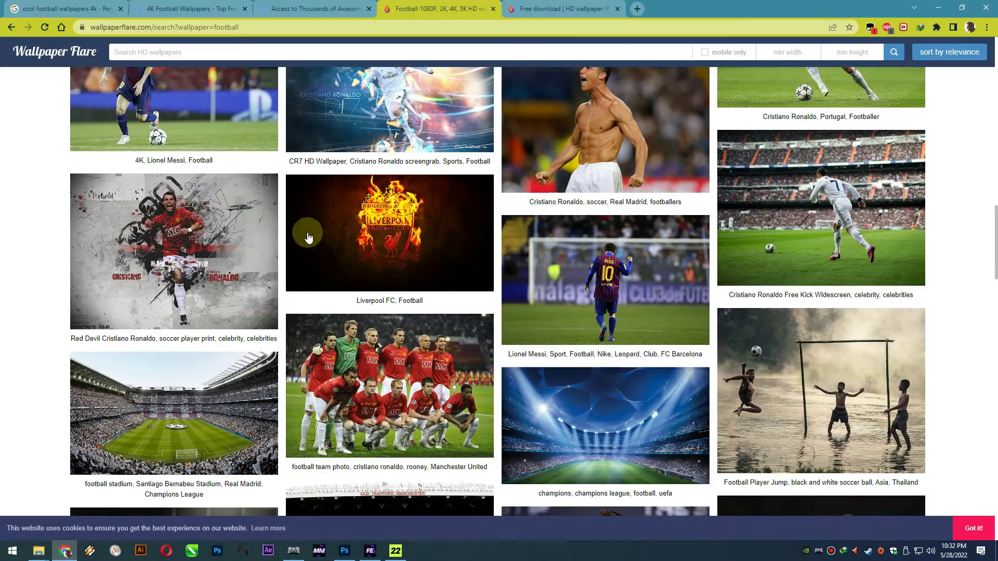
# - Search Wallpaper Flare for football wallpapers after closing the extra download tab
pyautogui.click(77, 52)
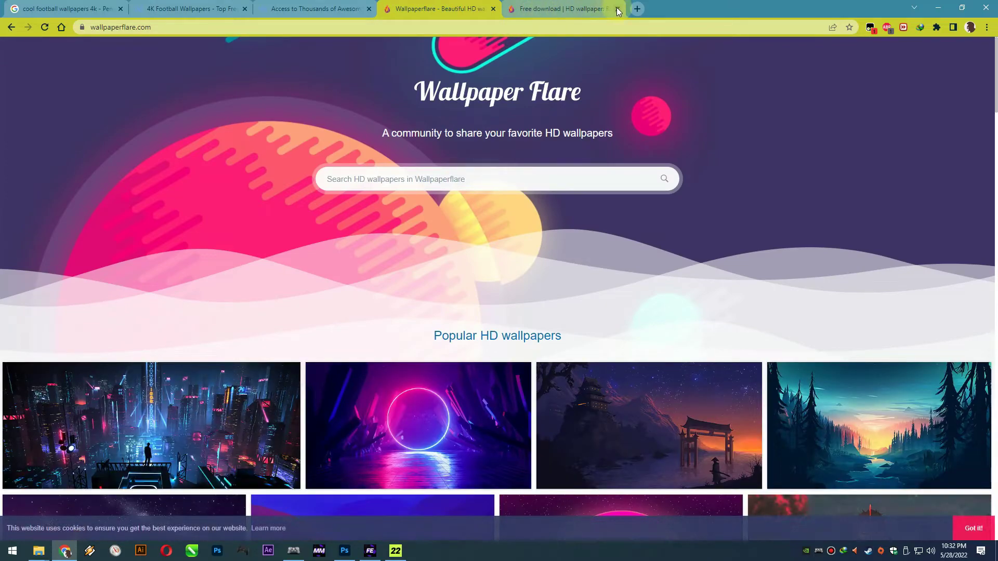
pyautogui.middleClick(580, 11)
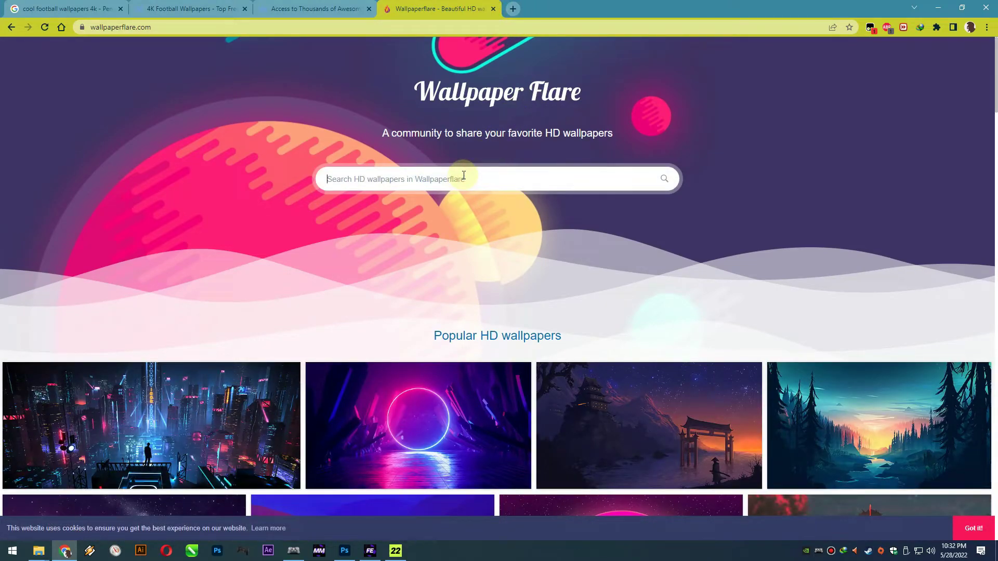
pyautogui.write('football')
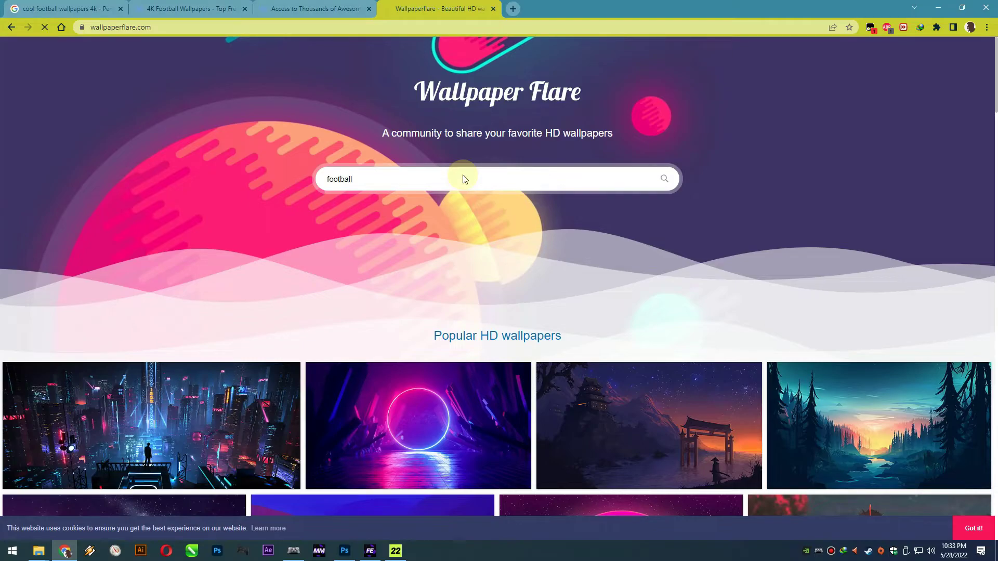
pyautogui.press('Return')
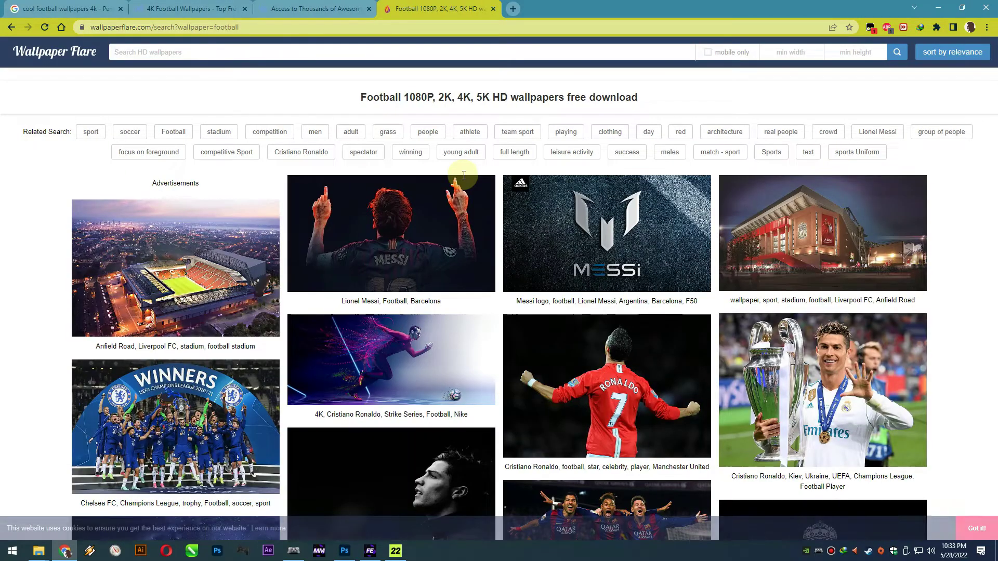
# - Scroll down the football results to reach the Paul Labile Pogba wallpaper
pyautogui.scroll(-5, 849, 264)
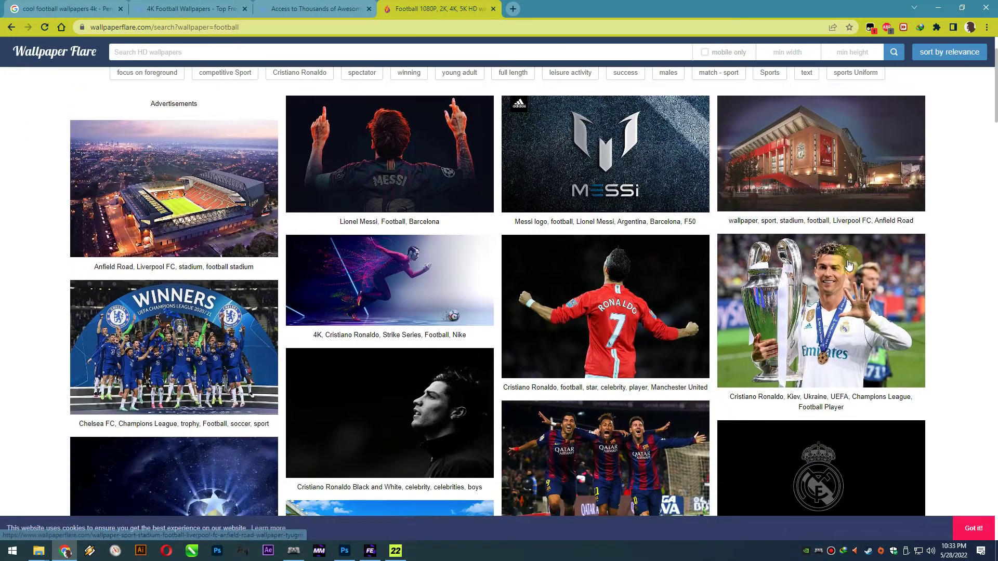
pyautogui.scroll(-6, 848, 263)
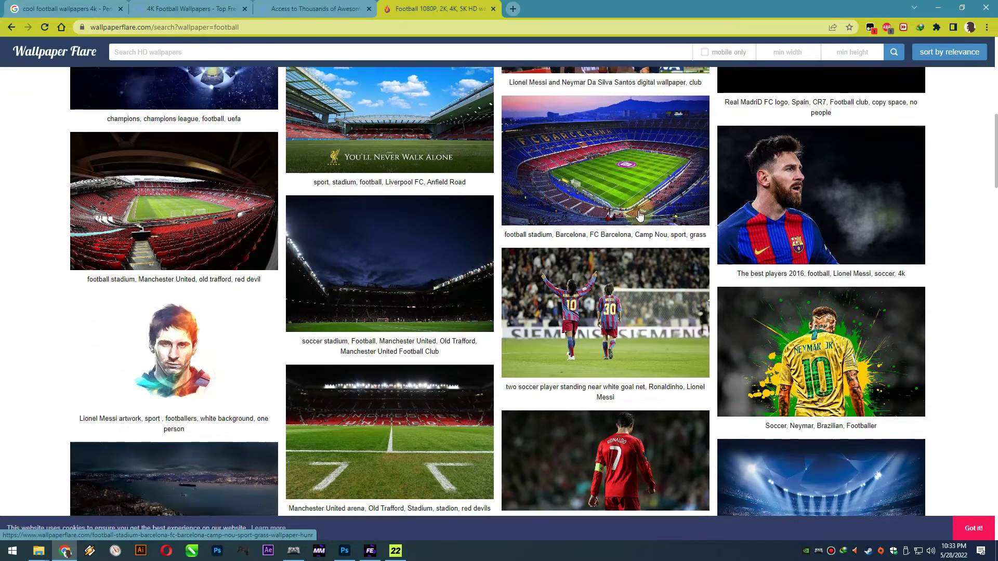
pyautogui.scroll(-3, 639, 215)
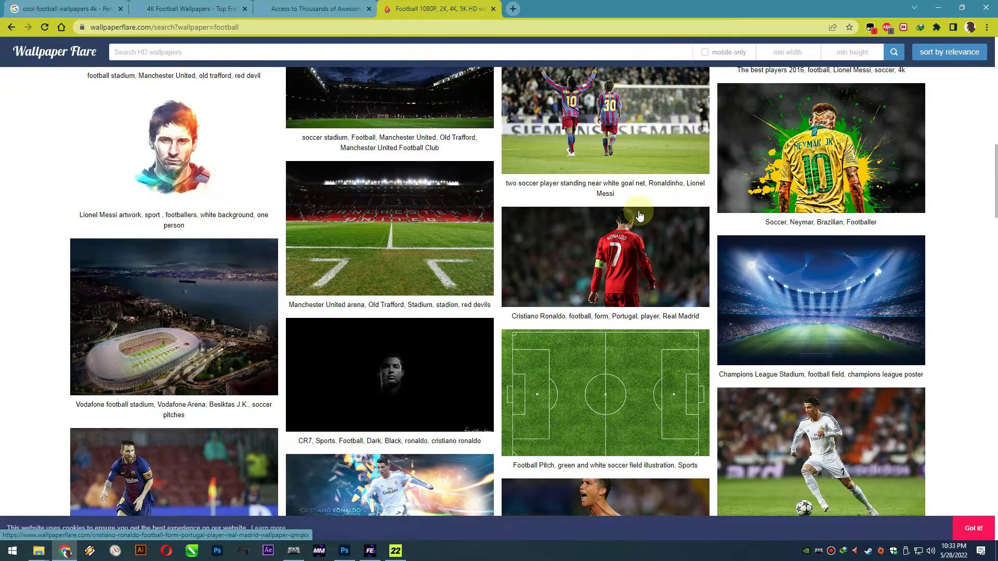
pyautogui.scroll(-12, 639, 215)
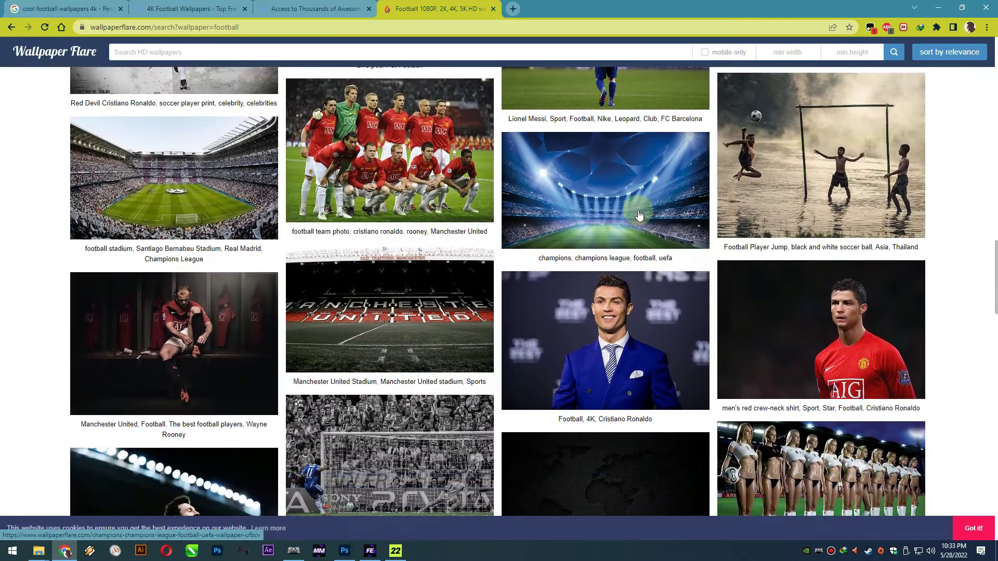
pyautogui.scroll(-5, 639, 216)
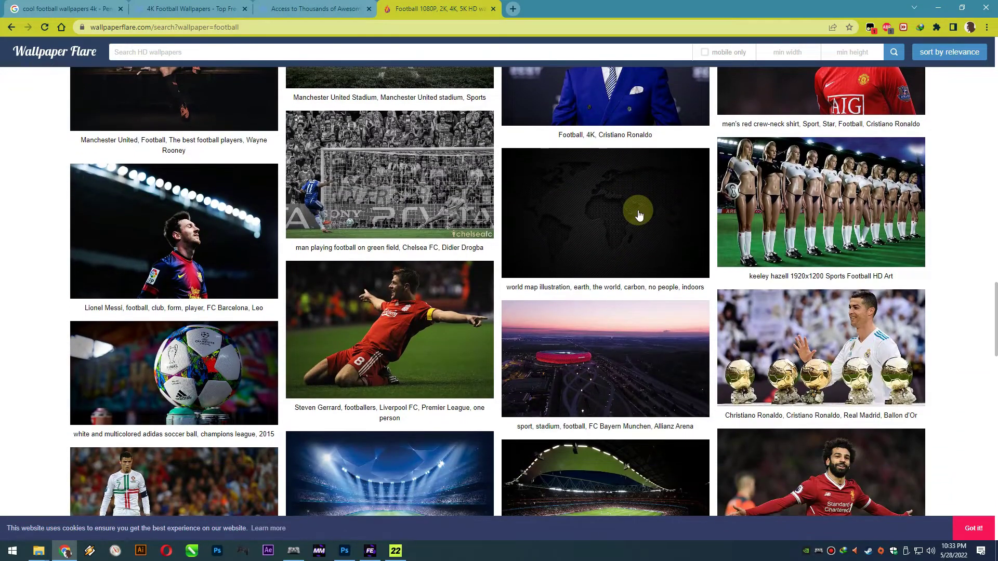
pyautogui.scroll(-6, 639, 215)
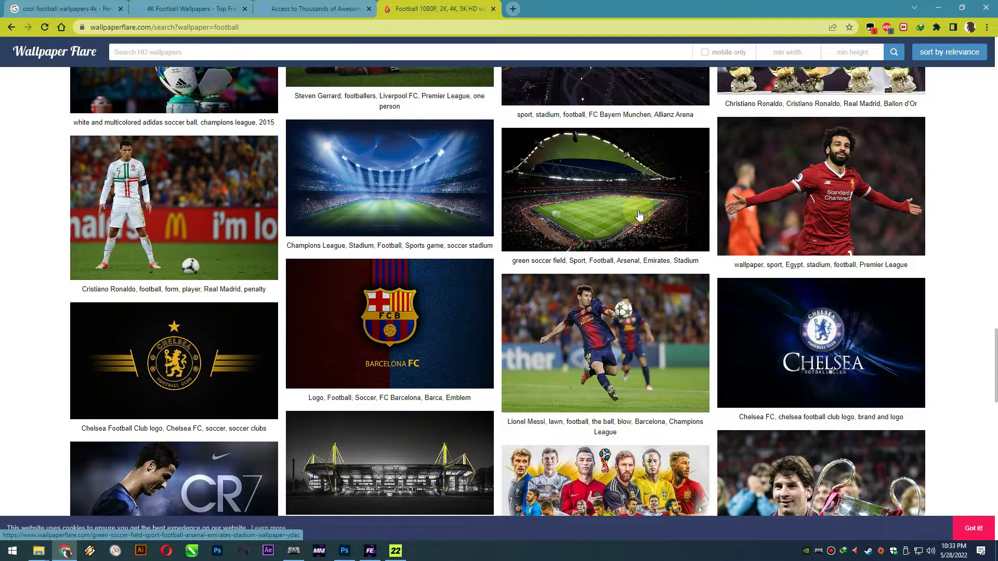
pyautogui.scroll(-8, 639, 215)
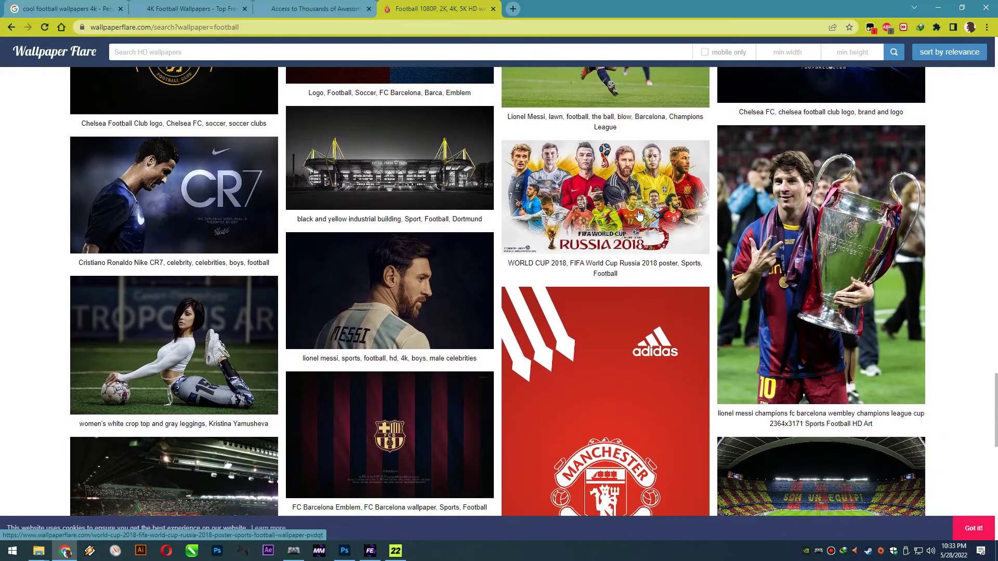
pyautogui.scroll(-4, 639, 215)
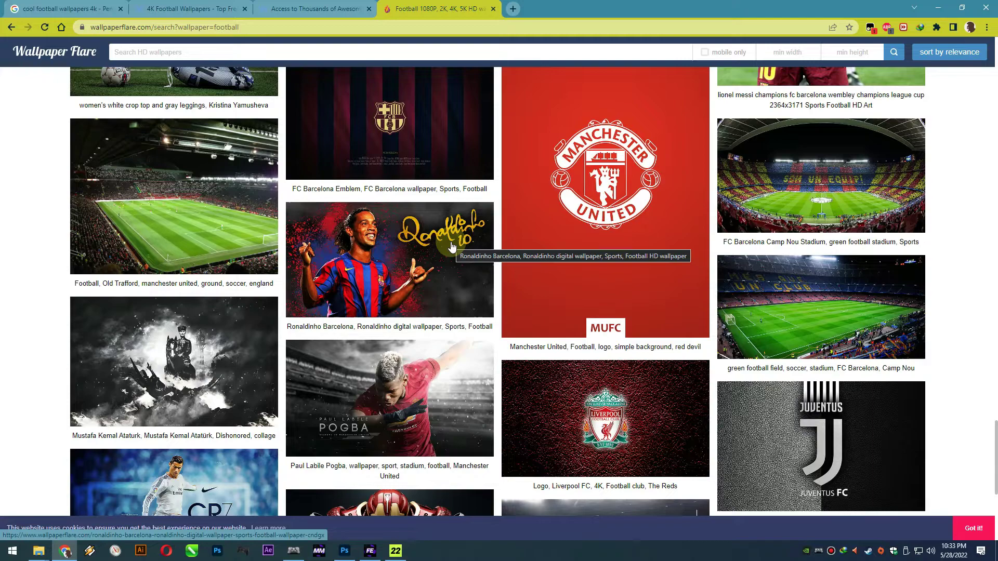
# - Download the original 1920x1080 Paul Labile Pogba wallpaper from Wallpaper Flare
pyautogui.click(417, 384)
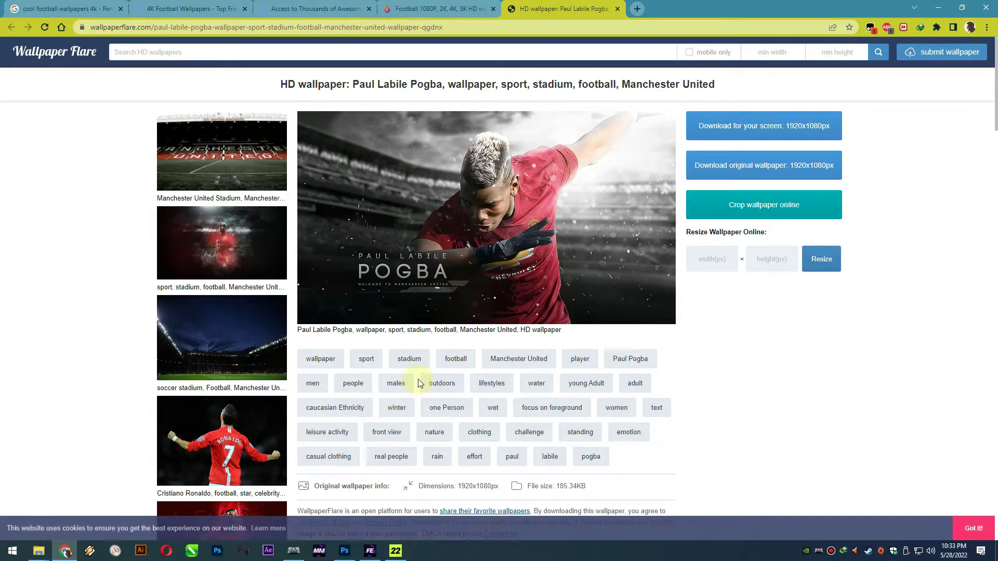
pyautogui.click(793, 173)
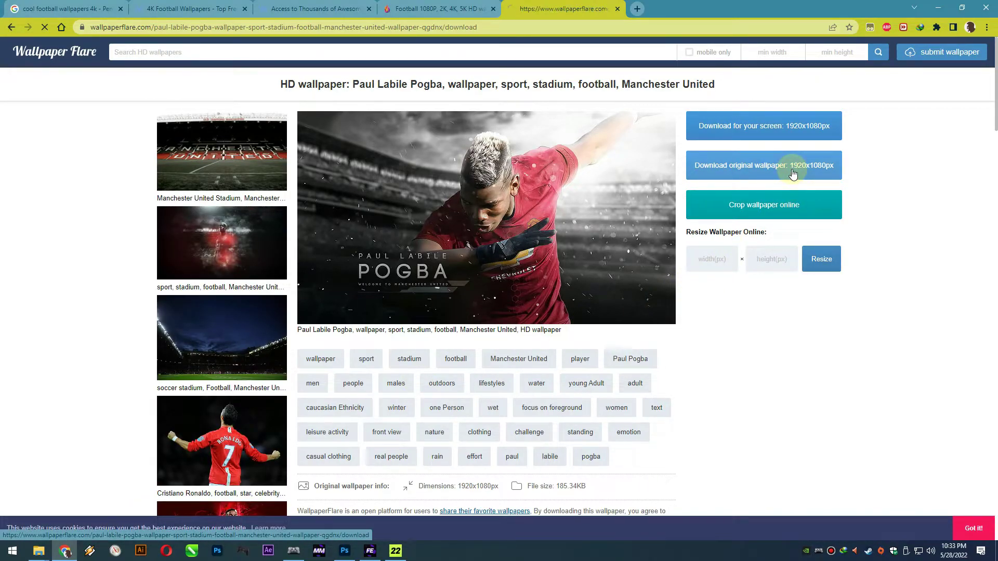
pyautogui.scroll(-9, 446, 340)
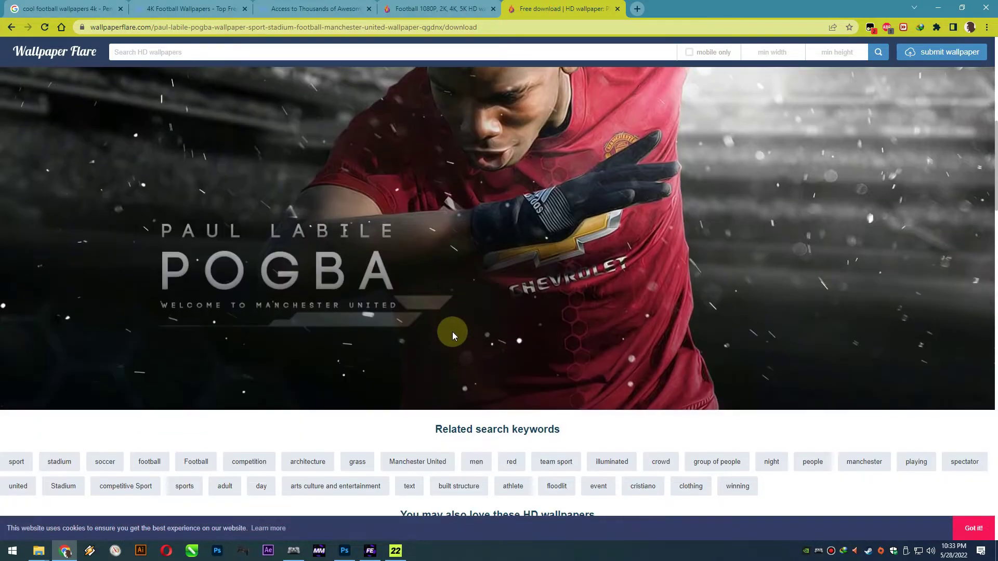
pyautogui.rightClick(472, 209)
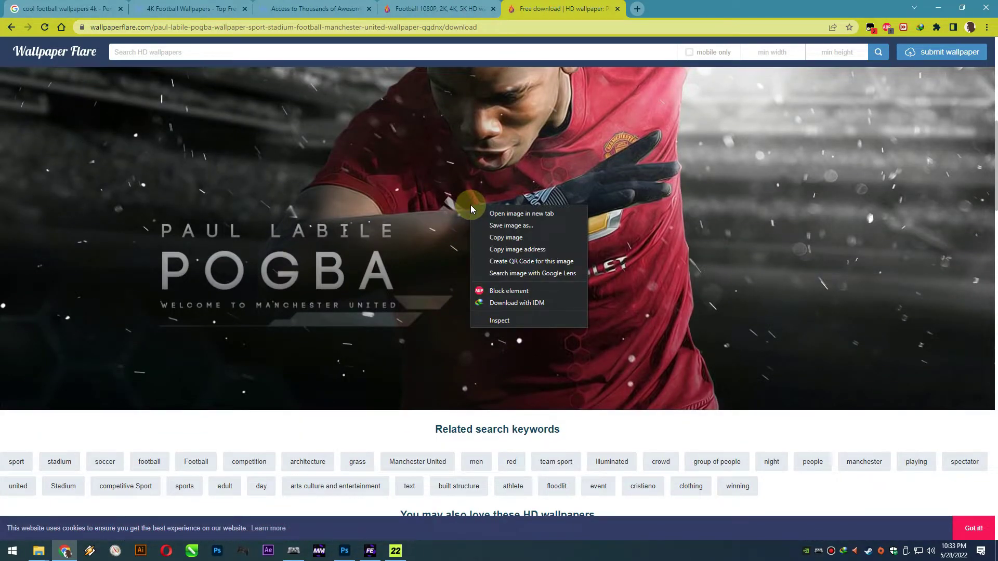
pyautogui.click(530, 331)
pyautogui.scroll(-5, 531, 328)
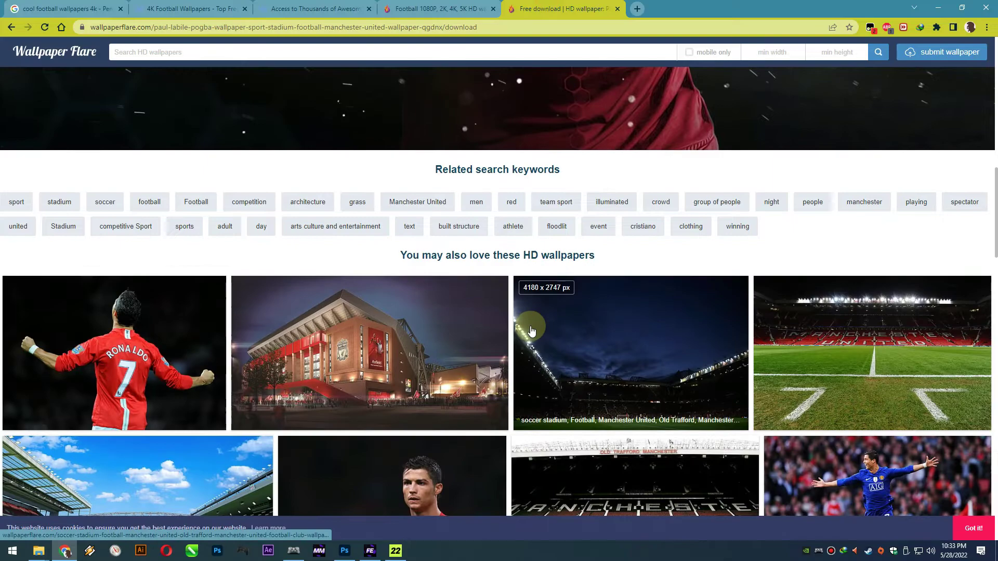
pyautogui.scroll(12, 531, 328)
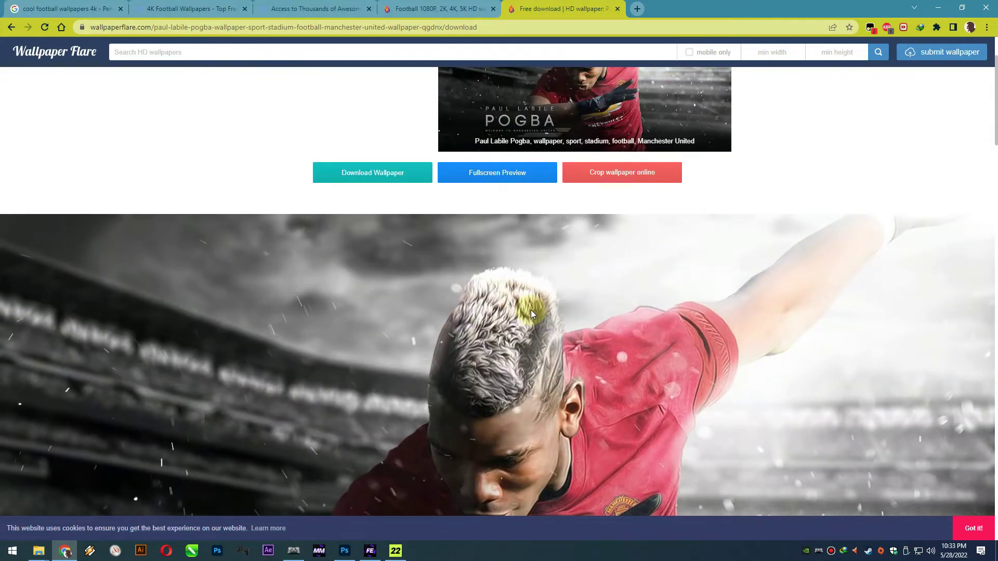
pyautogui.click(408, 173)
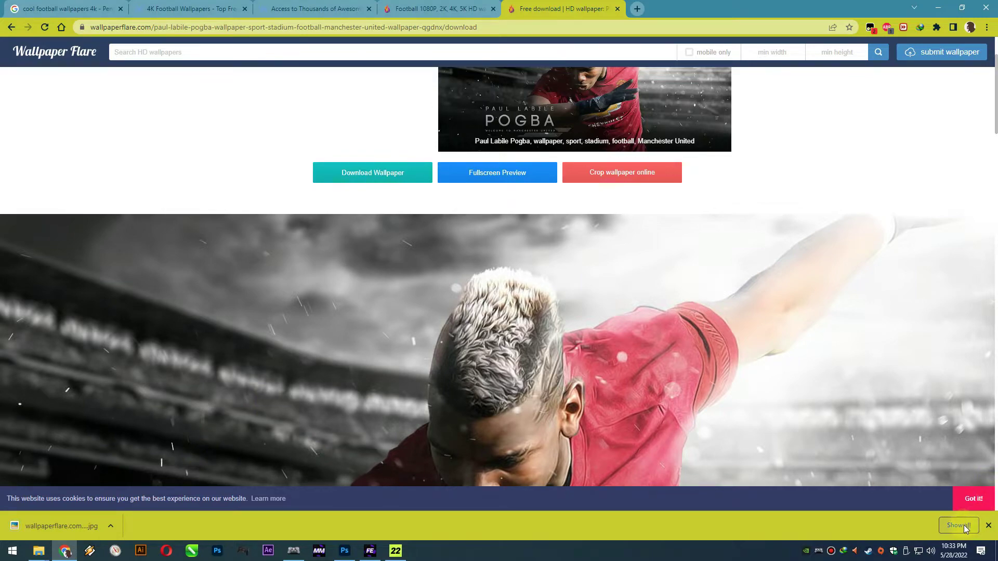
# - Refresh Downloads and drag wallpaperflare.com_wallpaper.jpg into Photoshop
pyautogui.moveTo(44, 552)
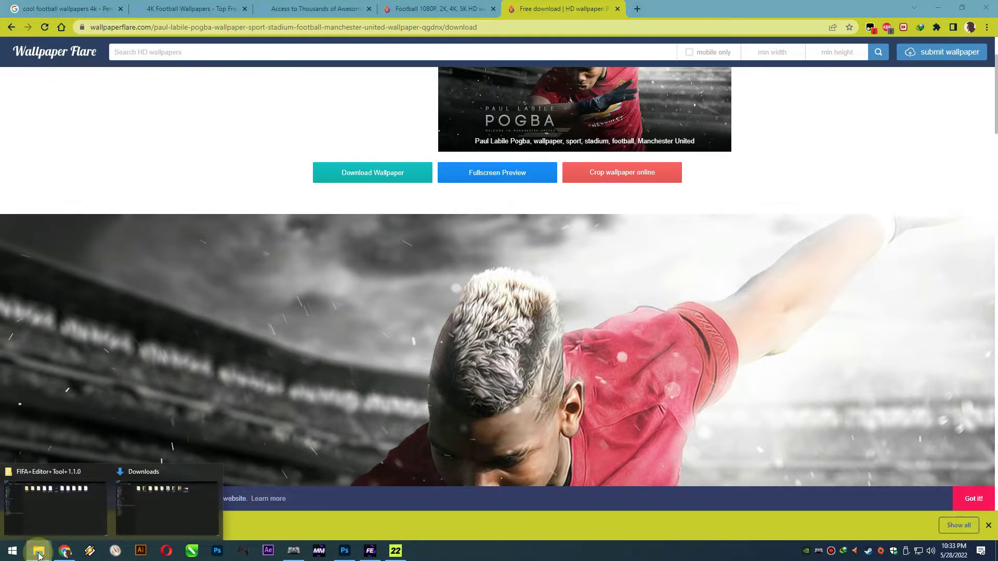
pyautogui.click(160, 511)
pyautogui.rightClick(406, 174)
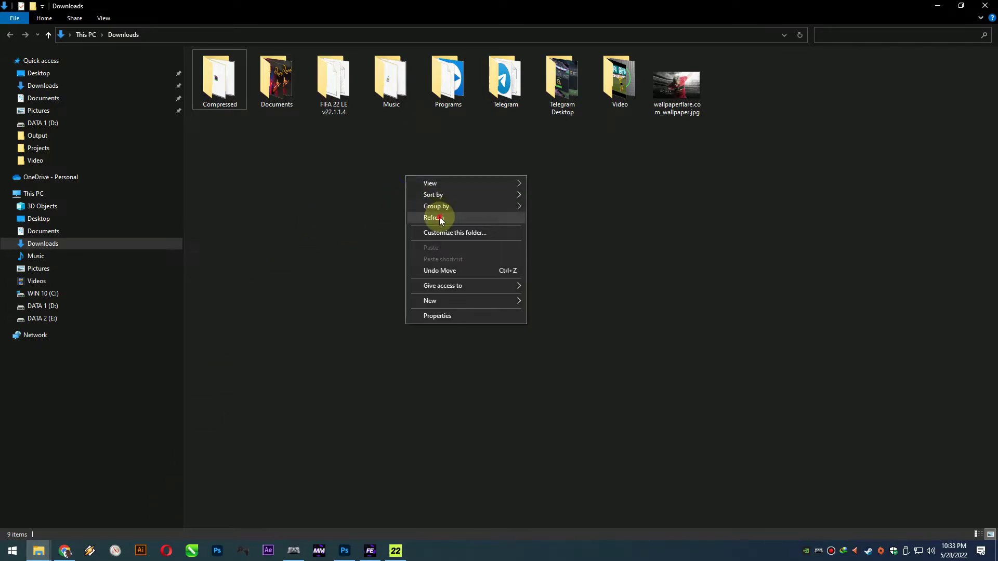
pyautogui.click(438, 217)
pyautogui.click(680, 91)
pyautogui.moveTo(682, 81); pyautogui.dragTo(348, 33)
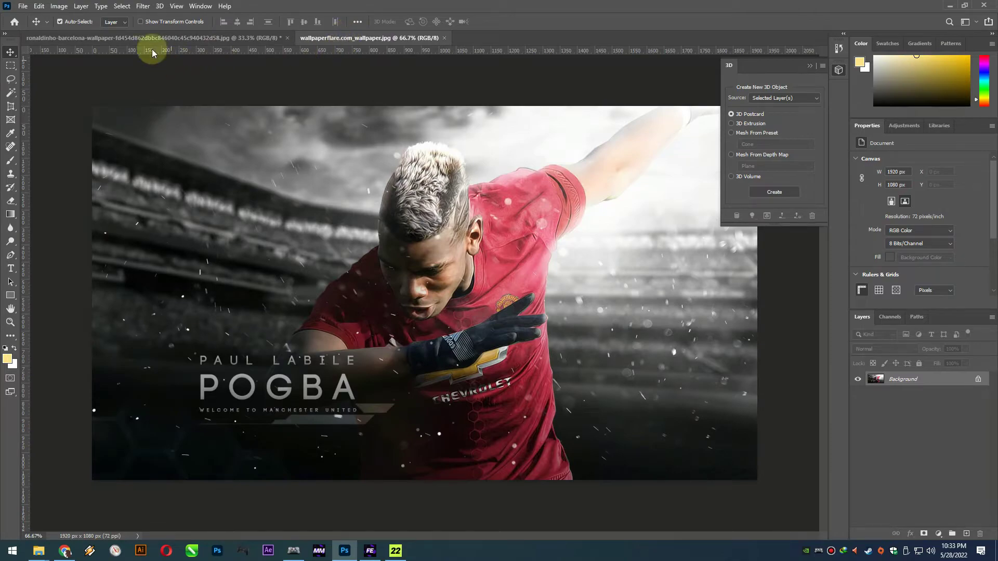
# - Export the wallpaper via Export As to a 1920x1080 PNG, wallpaperflare.com_wallpaper.png, in Downloads
pyautogui.click(23, 6)
pyautogui.moveTo(75, 159)
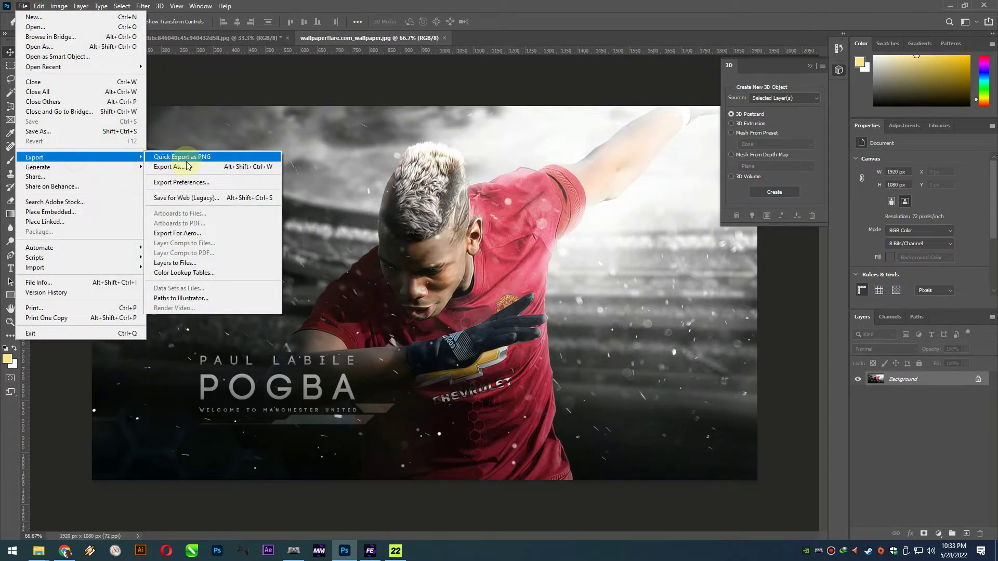
pyautogui.click(186, 166)
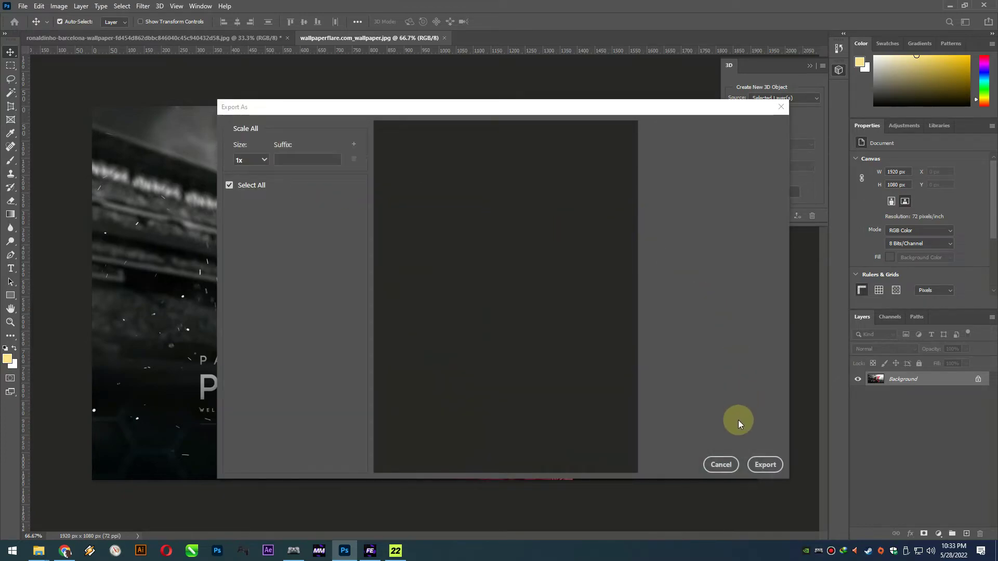
pyautogui.click(762, 466)
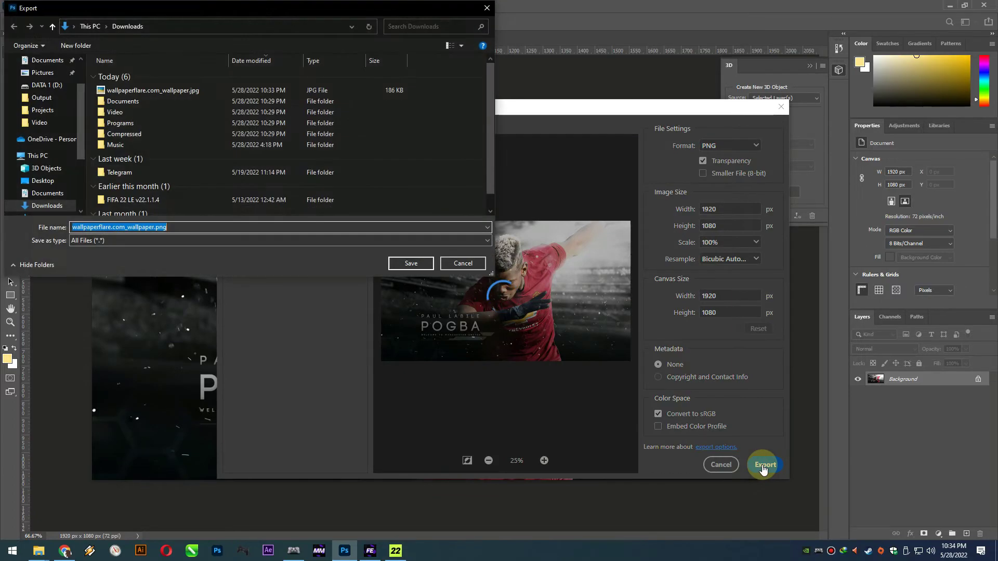
pyautogui.click(416, 263)
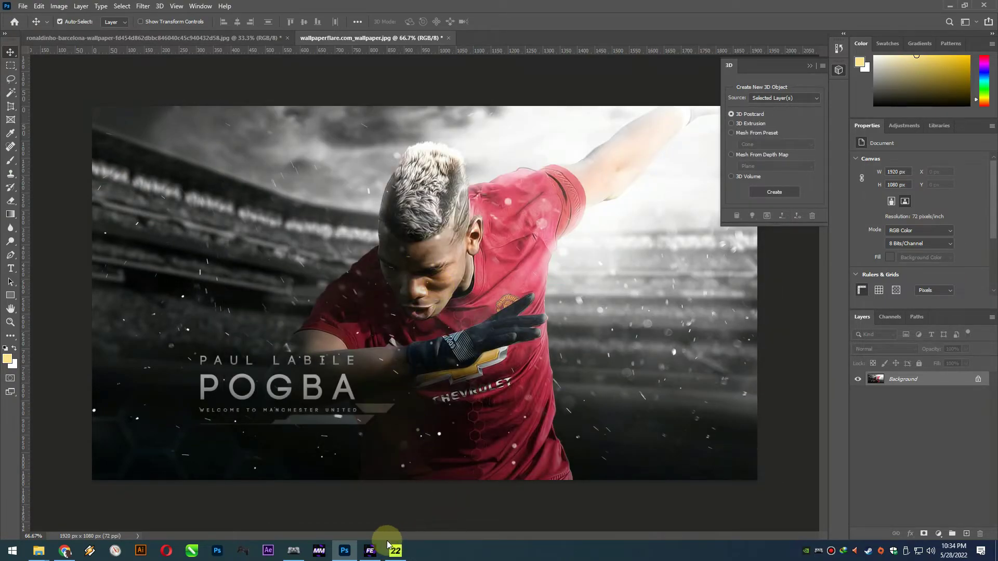
# - Import wallpaperflare.com_wallpaper.png into the SplashScreen texture and launch the game with mods
pyautogui.click(370, 550)
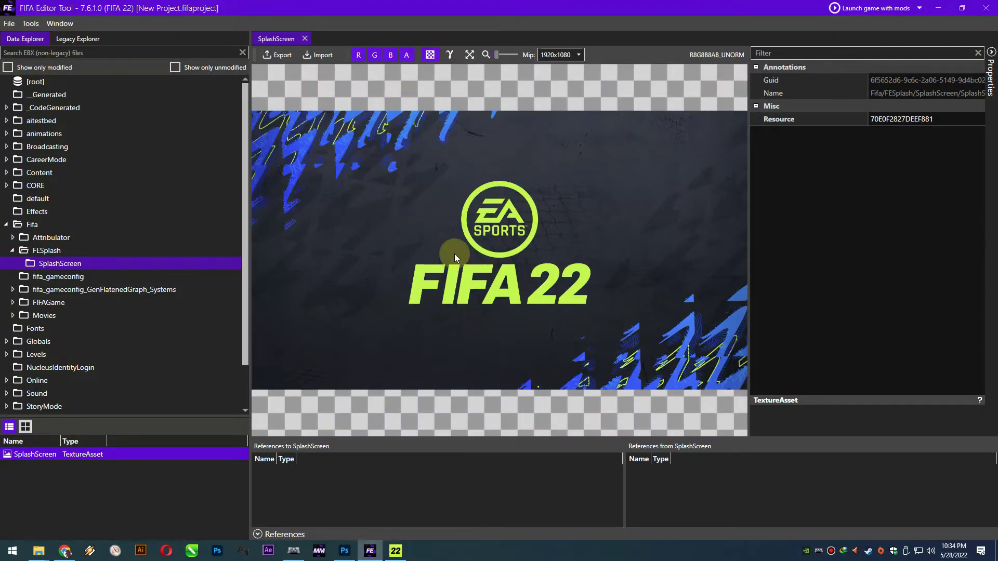
pyautogui.click(323, 55)
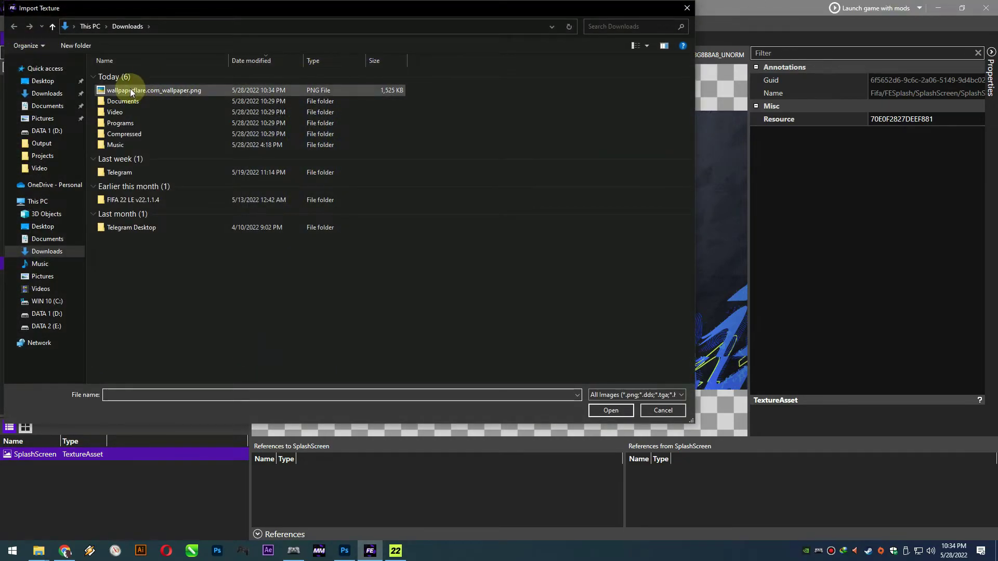
pyautogui.click(130, 90)
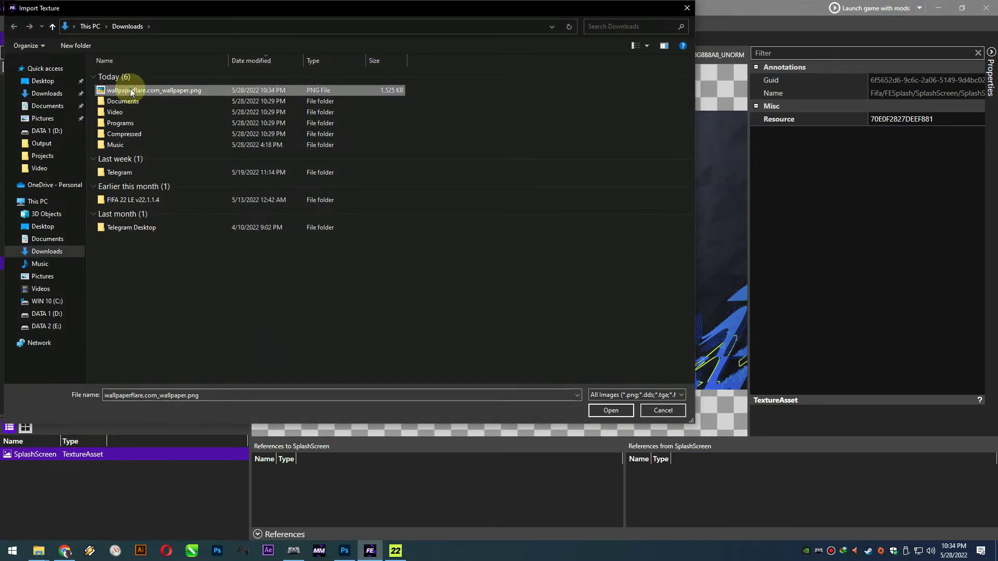
pyautogui.doubleClick(130, 89)
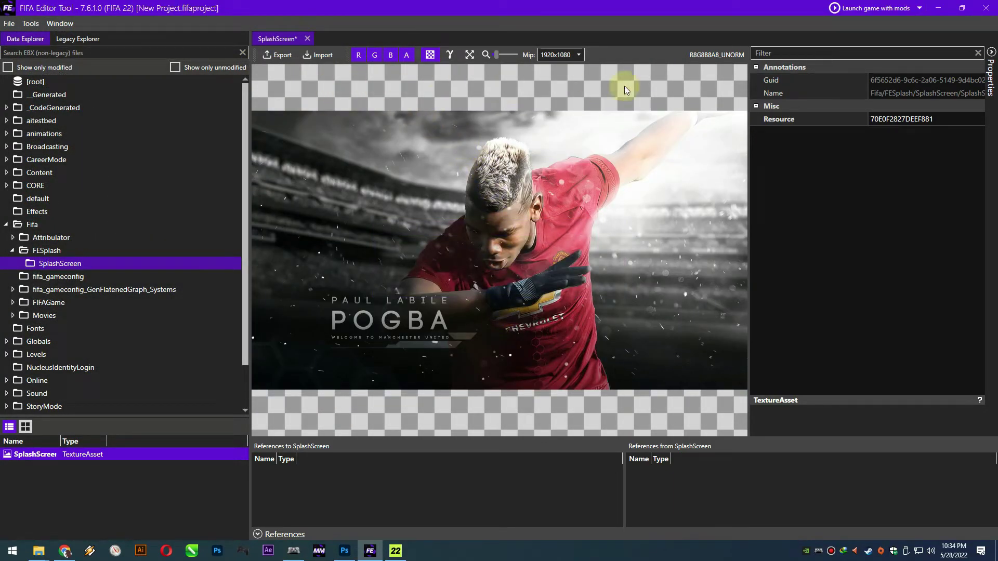
pyautogui.click(881, 9)
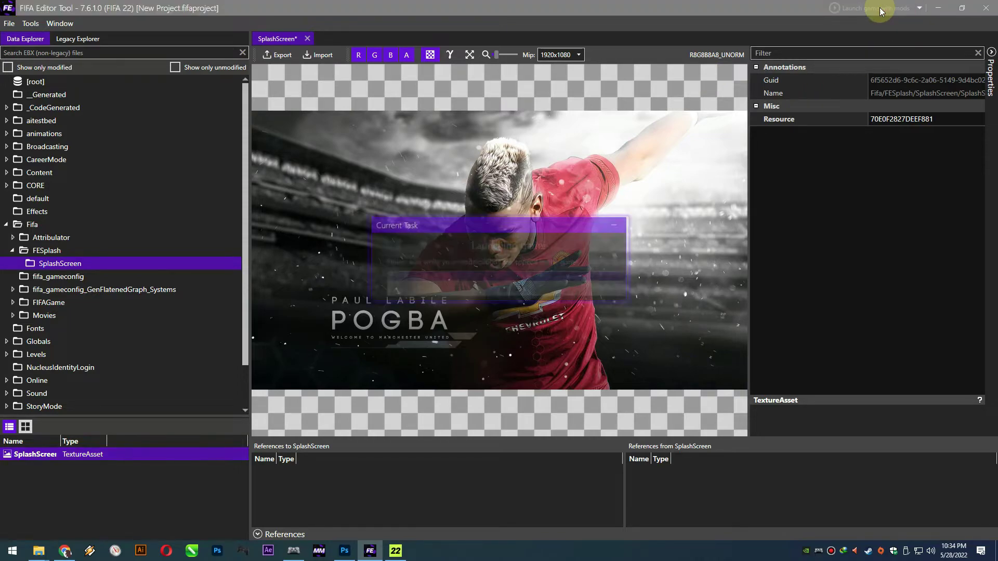